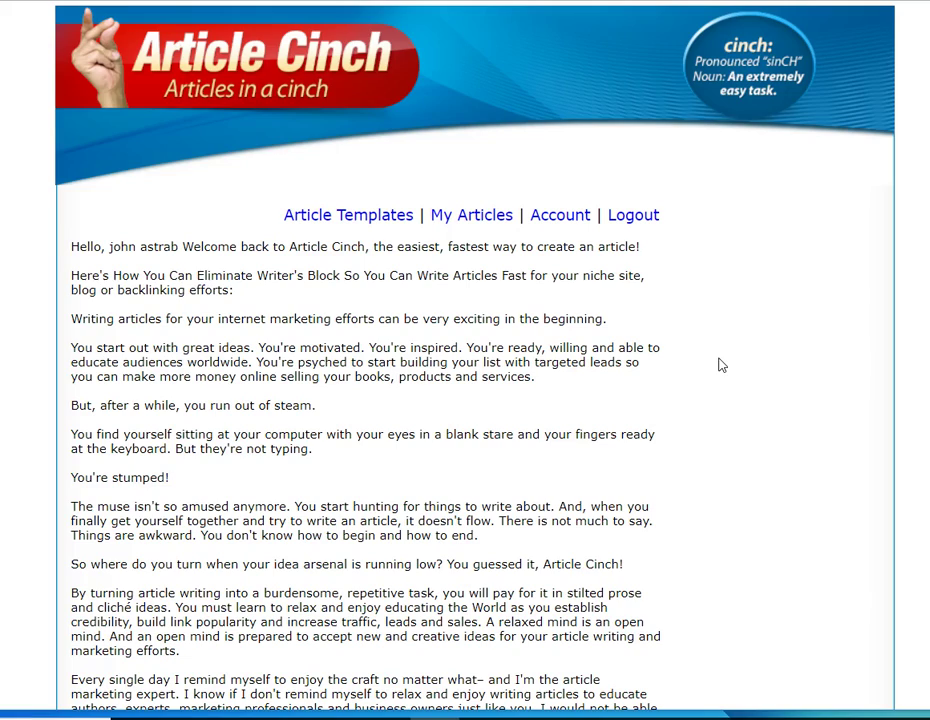
Browse the Article Cinch site pages before choosing a template
{"action": "scroll", "coordinate": [722, 365], "scroll_direction": "down", "scroll_amount": 1}
{"action": "scroll", "coordinate": [722, 365], "scroll_direction": "up", "scroll_amount": 1}
{"action": "scroll", "coordinate": [722, 365], "scroll_direction": "down", "scroll_amount": 3}
{"action": "scroll", "coordinate": [722, 365], "scroll_direction": "down", "scroll_amount": 2}
{"action": "scroll", "coordinate": [722, 365], "scroll_direction": "up", "scroll_amount": 7}
{"action": "left_click", "coordinate": [722, 262]}
{"action": "scroll", "coordinate": [705, 199], "scroll_direction": "down", "scroll_amount": 3}
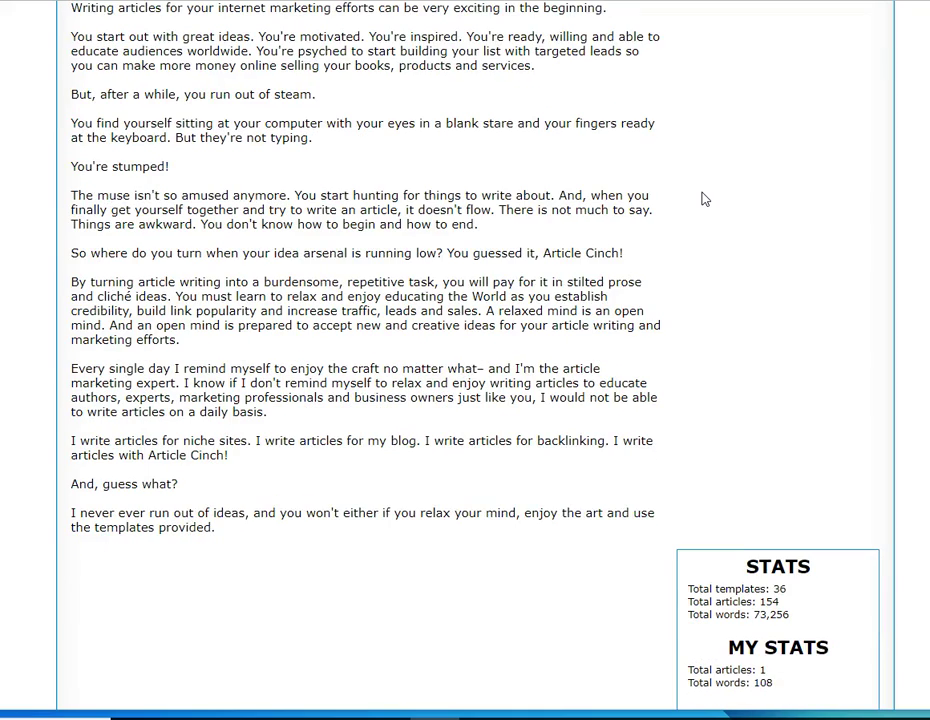
{"action": "scroll", "coordinate": [703, 199], "scroll_direction": "down", "scroll_amount": 1}
{"action": "scroll", "coordinate": [703, 199], "scroll_direction": "up", "scroll_amount": 4}
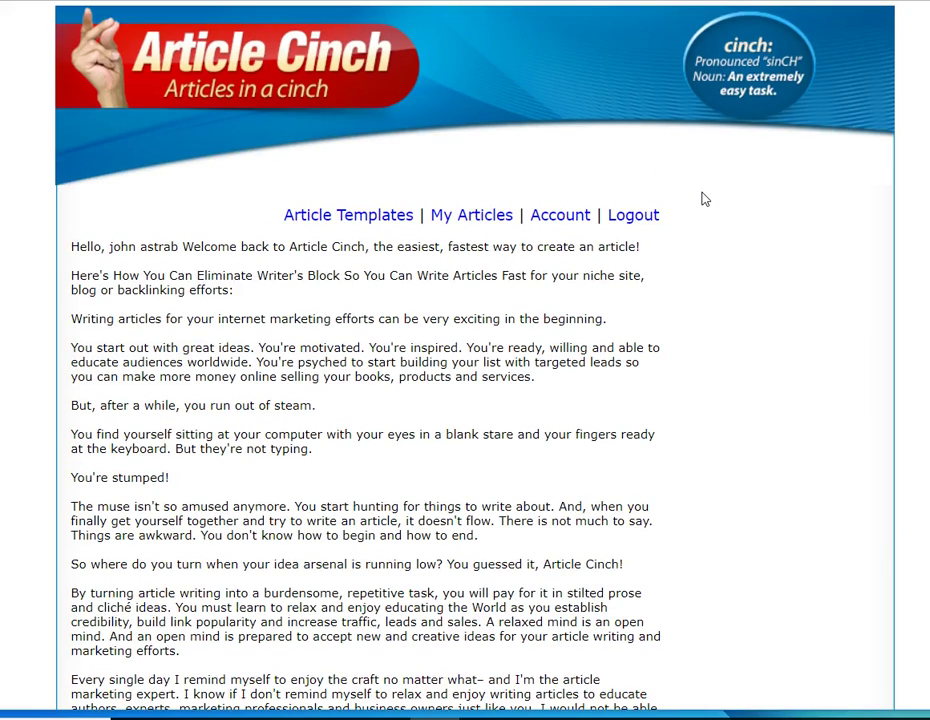
{"action": "left_click", "coordinate": [715, 193]}
{"action": "left_click", "coordinate": [780, 307]}
{"action": "scroll", "coordinate": [780, 307], "scroll_direction": "down", "scroll_amount": 3}
{"action": "scroll", "coordinate": [781, 310], "scroll_direction": "down", "scroll_amount": 2}
{"action": "scroll", "coordinate": [781, 310], "scroll_direction": "up", "scroll_amount": 3}
{"action": "scroll", "coordinate": [781, 310], "scroll_direction": "down", "scroll_amount": 4}
{"action": "scroll", "coordinate": [781, 310], "scroll_direction": "down", "scroll_amount": 3}
{"action": "scroll", "coordinate": [781, 310], "scroll_direction": "up", "scroll_amount": 6}
{"action": "scroll", "coordinate": [781, 310], "scroll_direction": "down", "scroll_amount": 1}
{"action": "scroll", "coordinate": [781, 310], "scroll_direction": "down", "scroll_amount": 3}
{"action": "scroll", "coordinate": [781, 310], "scroll_direction": "down", "scroll_amount": 2}
{"action": "scroll", "coordinate": [781, 310], "scroll_direction": "up", "scroll_amount": 5}
{"action": "left_click", "coordinate": [778, 259]}
{"action": "scroll", "coordinate": [706, 380], "scroll_direction": "down", "scroll_amount": 5}
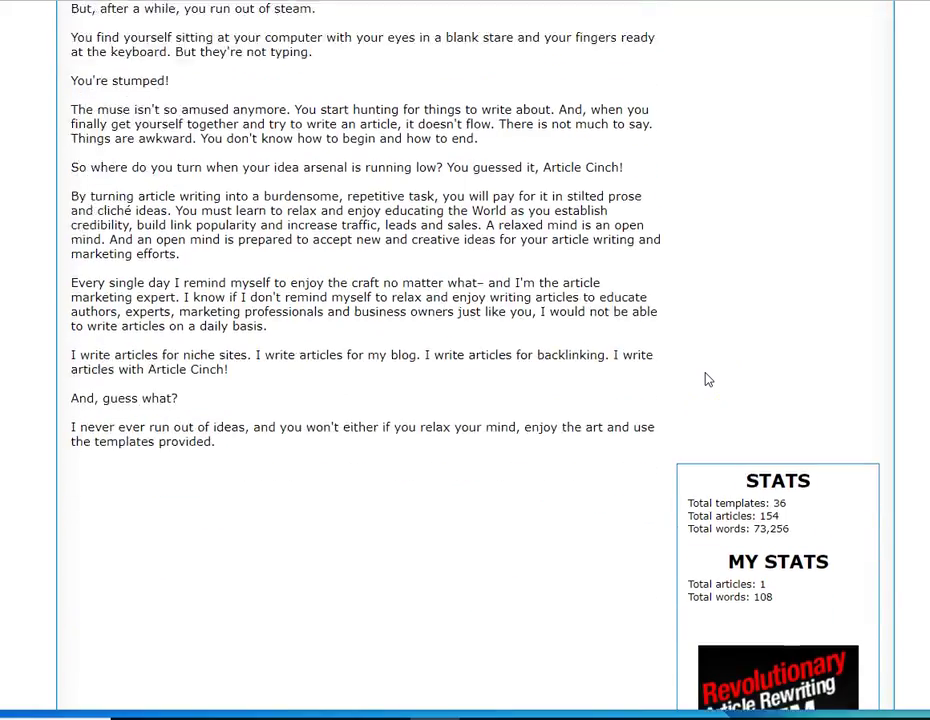
{"action": "scroll", "coordinate": [708, 380], "scroll_direction": "up", "scroll_amount": 2}
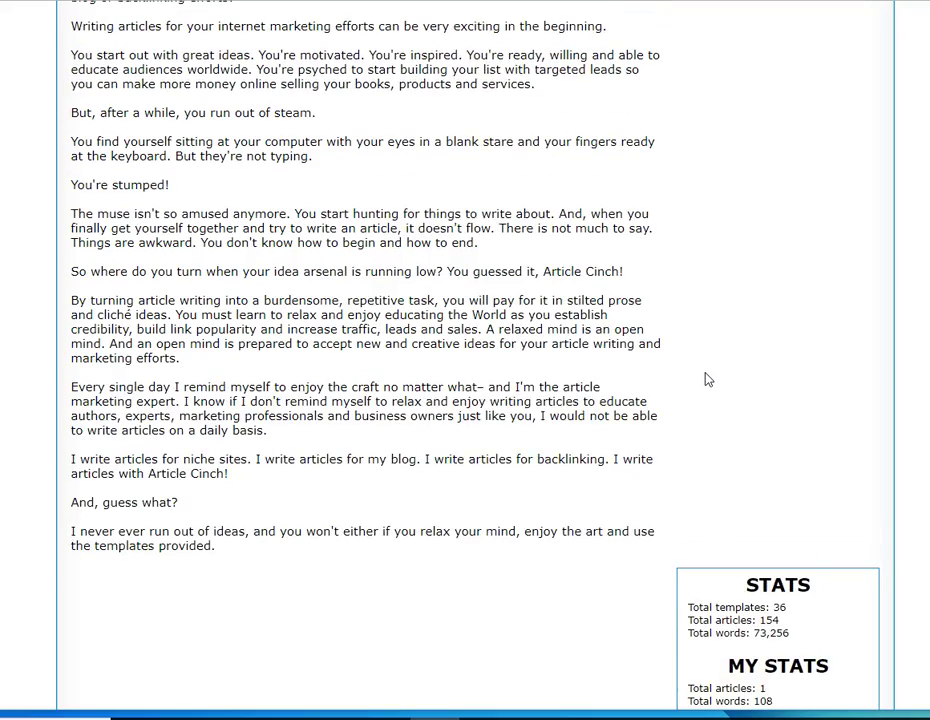
{"action": "scroll", "coordinate": [706, 379], "scroll_direction": "down", "scroll_amount": 2}
{"action": "scroll", "coordinate": [706, 379], "scroll_direction": "up", "scroll_amount": 1}
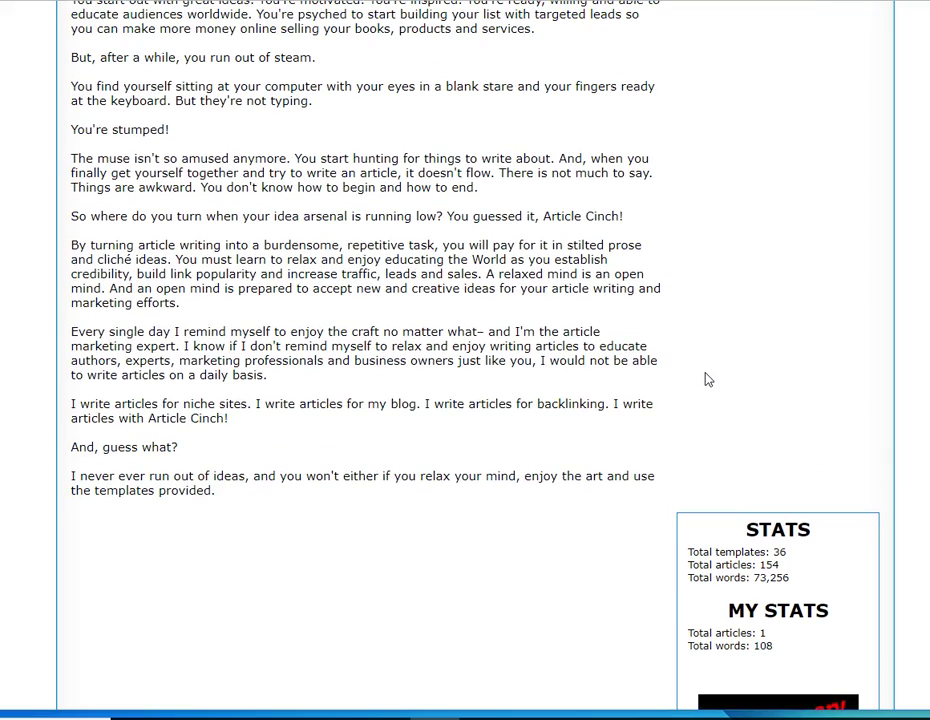
{"action": "scroll", "coordinate": [706, 379], "scroll_direction": "up", "scroll_amount": 2}
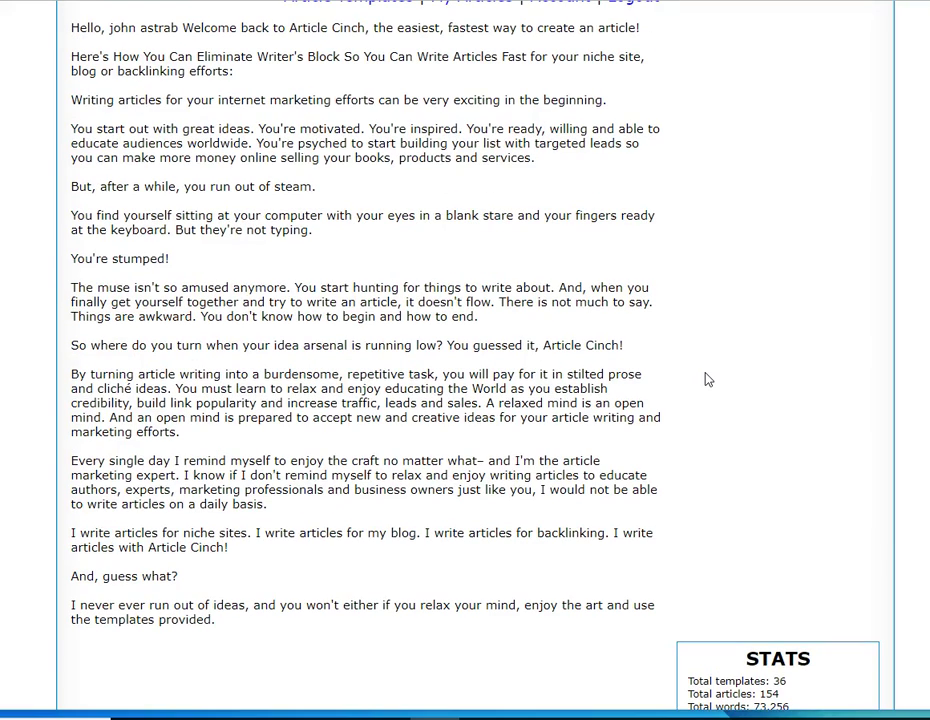
{"action": "scroll", "coordinate": [706, 379], "scroll_direction": "up", "scroll_amount": 3}
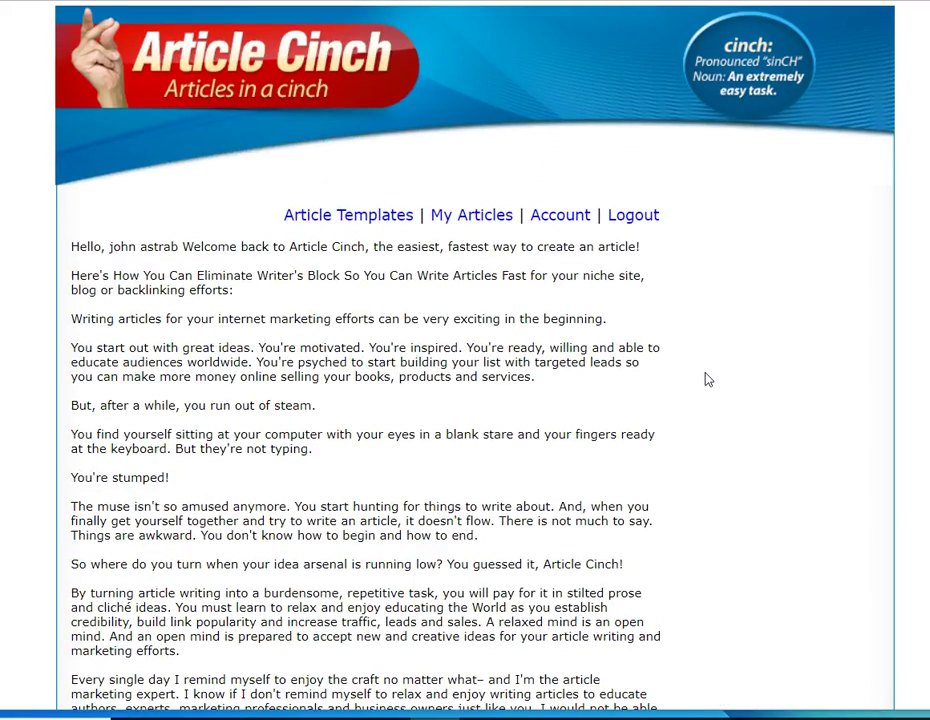
{"action": "scroll", "coordinate": [706, 379], "scroll_direction": "down", "scroll_amount": 1}
{"action": "scroll", "coordinate": [706, 379], "scroll_direction": "up", "scroll_amount": 1}
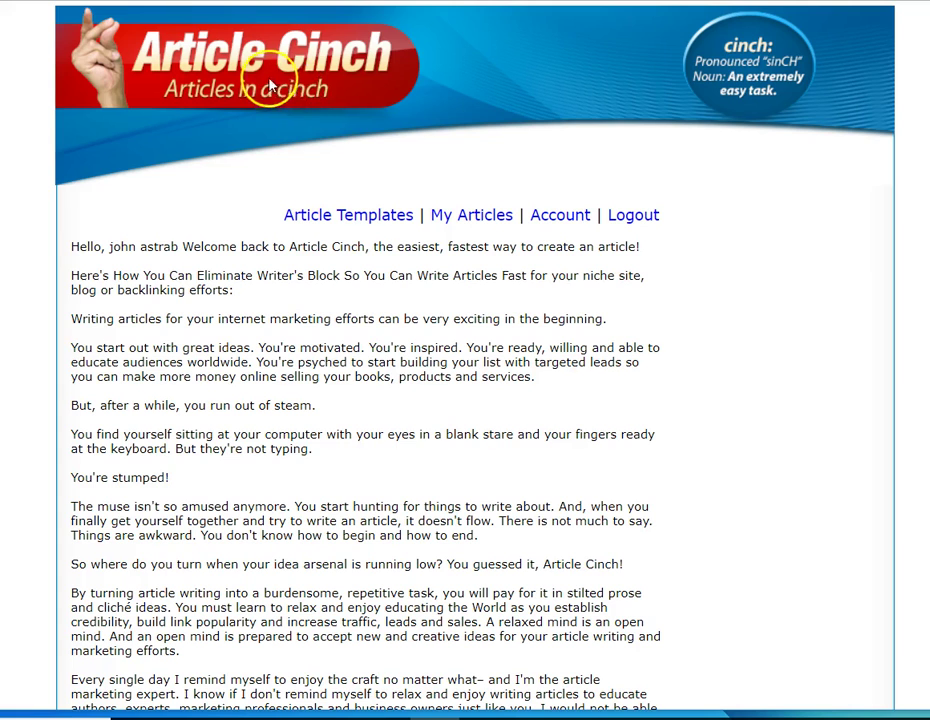
Show the Article Templates page listing all 36 templates, from The How-To to 3 Stages
{"action": "left_click", "coordinate": [379, 215]}
{"action": "scroll", "coordinate": [361, 399], "scroll_direction": "down", "scroll_amount": 3}
{"action": "scroll", "coordinate": [363, 399], "scroll_direction": "up", "scroll_amount": 2}
{"action": "scroll", "coordinate": [363, 399], "scroll_direction": "down", "scroll_amount": 1}
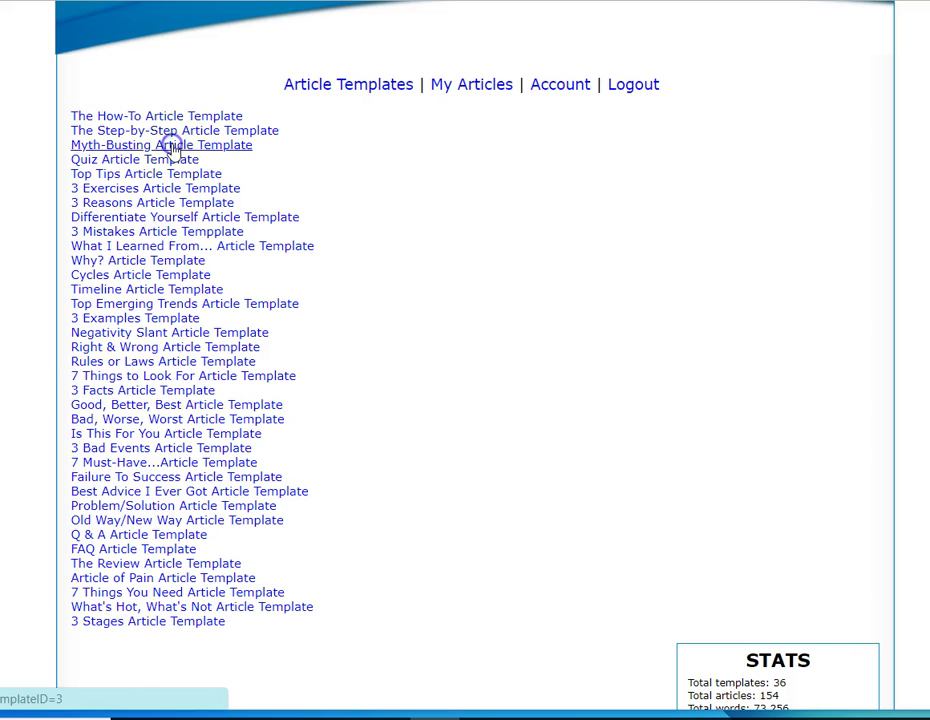
Open the Myth-Busting Article Template form and put the cursor in its Intro field
{"action": "left_click", "coordinate": [172, 148]}
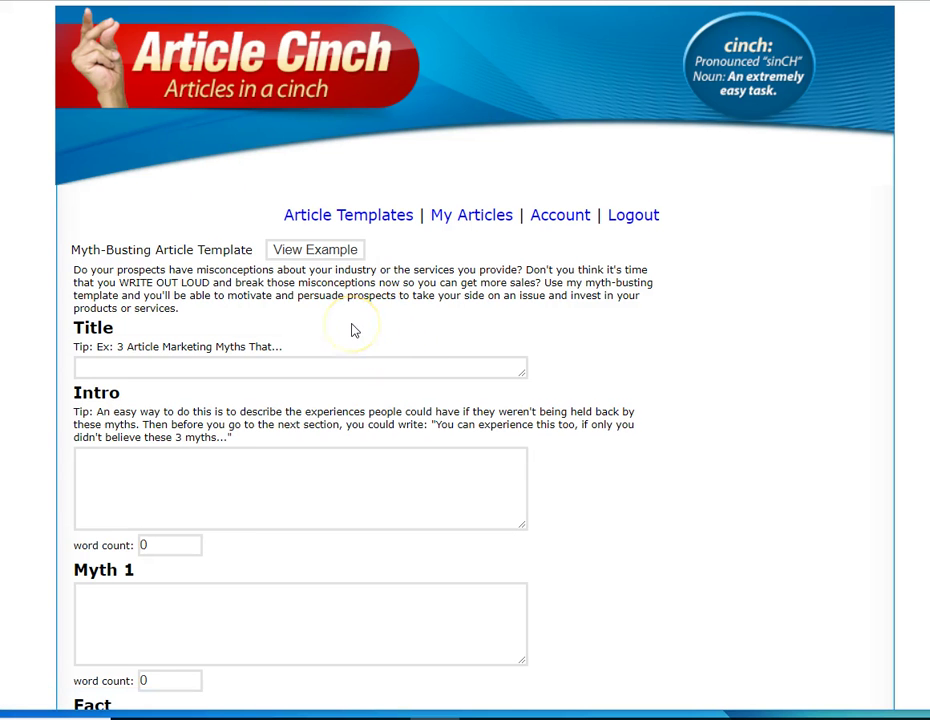
{"action": "scroll", "coordinate": [352, 330], "scroll_direction": "down", "scroll_amount": 1}
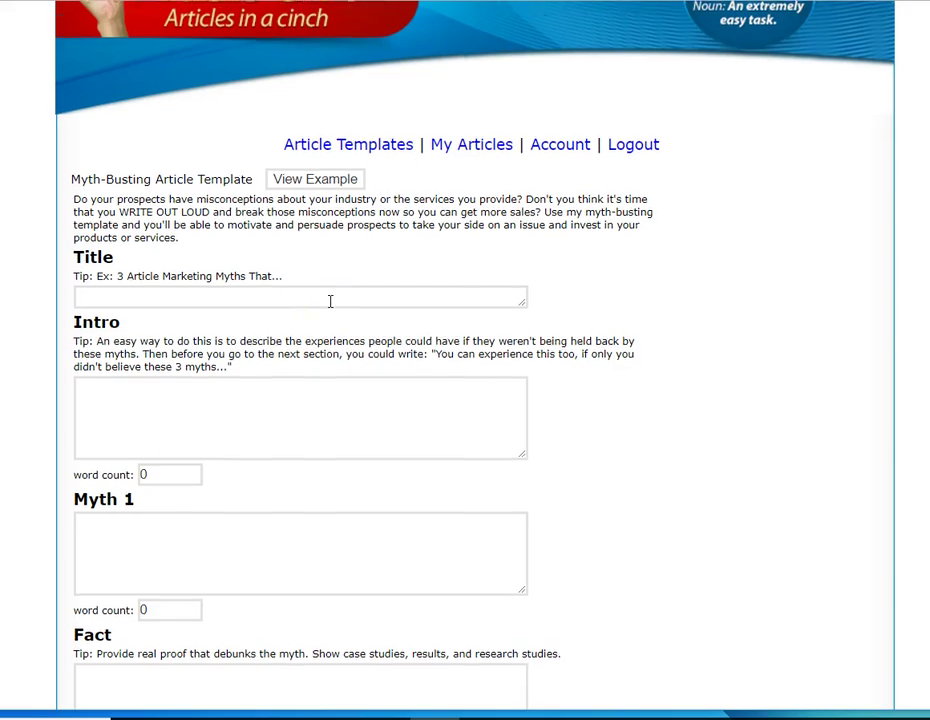
{"action": "scroll", "coordinate": [330, 301], "scroll_direction": "down", "scroll_amount": 1}
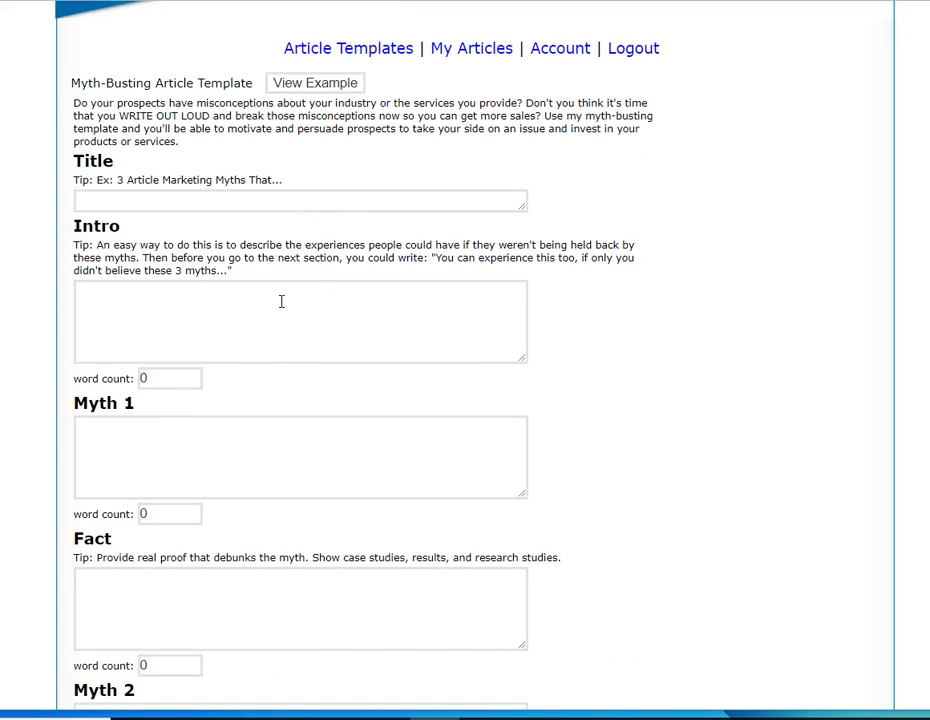
{"action": "left_click", "coordinate": [224, 291]}
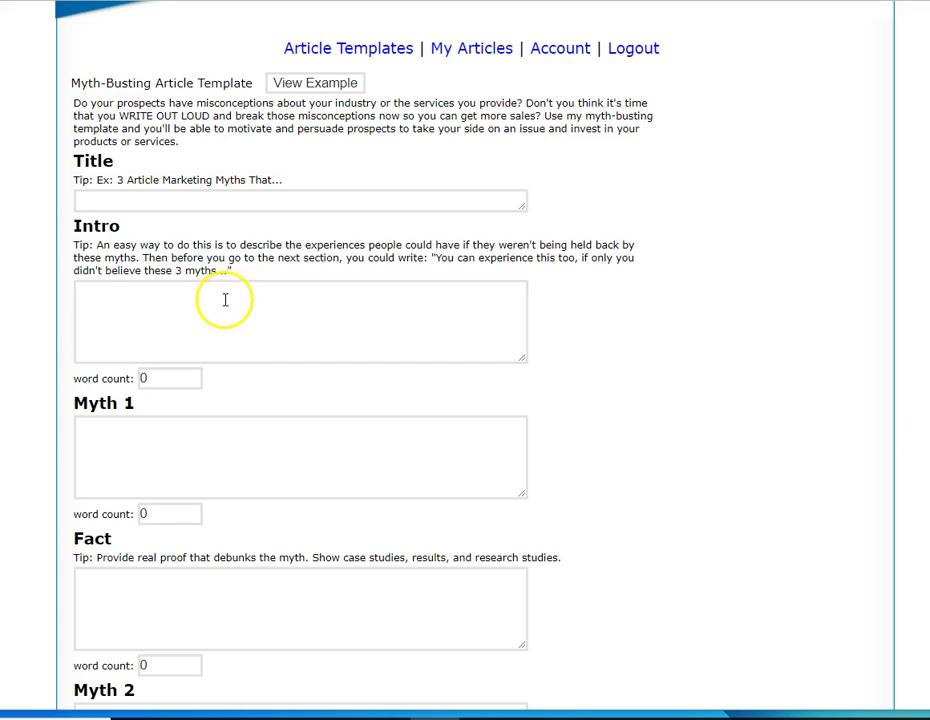
{"action": "scroll", "coordinate": [253, 320], "scroll_direction": "down", "scroll_amount": 1}
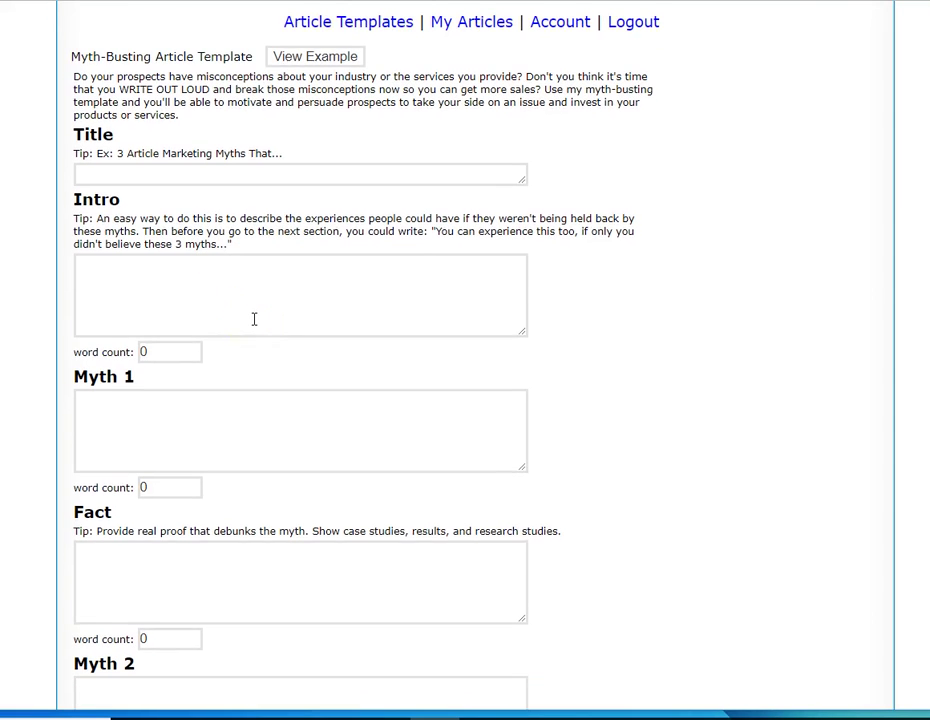
{"action": "scroll", "coordinate": [254, 319], "scroll_direction": "down", "scroll_amount": 3}
Select the Myth 1 field and review the Myth, Fact and Closing Statements fields
{"action": "left_click", "coordinate": [147, 174]}
{"action": "scroll", "coordinate": [251, 338], "scroll_direction": "down", "scroll_amount": 2}
{"action": "scroll", "coordinate": [253, 339], "scroll_direction": "down", "scroll_amount": 1}
{"action": "scroll", "coordinate": [239, 370], "scroll_direction": "down", "scroll_amount": 3}
{"action": "scroll", "coordinate": [281, 405], "scroll_direction": "down", "scroll_amount": 1}
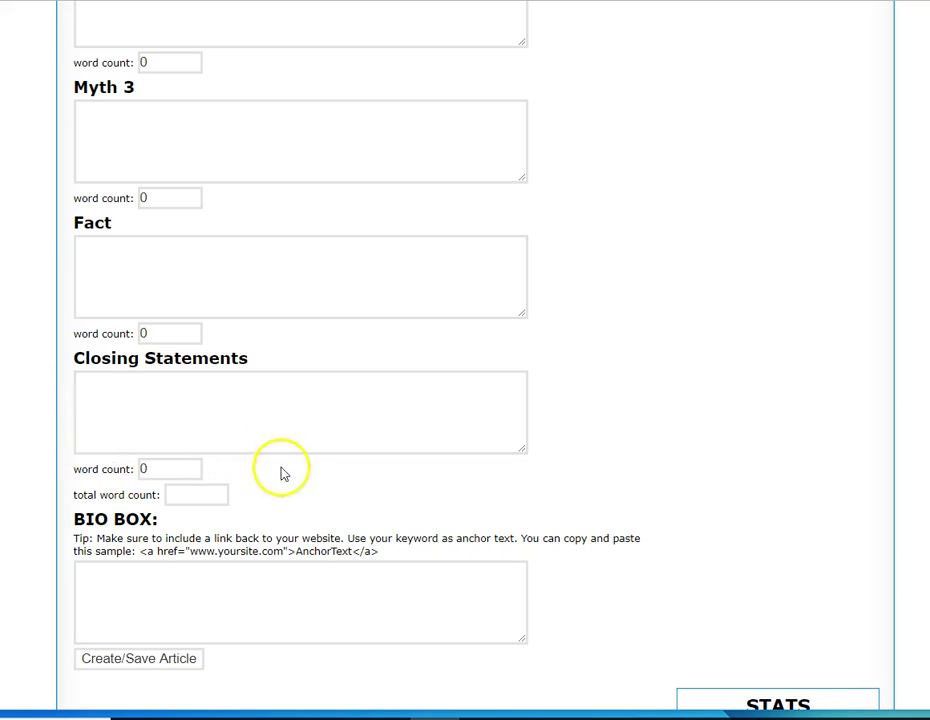
{"action": "scroll", "coordinate": [279, 418], "scroll_direction": "down", "scroll_amount": 1}
{"action": "scroll", "coordinate": [279, 418], "scroll_direction": "up", "scroll_amount": 6}
{"action": "scroll", "coordinate": [279, 418], "scroll_direction": "up", "scroll_amount": 4}
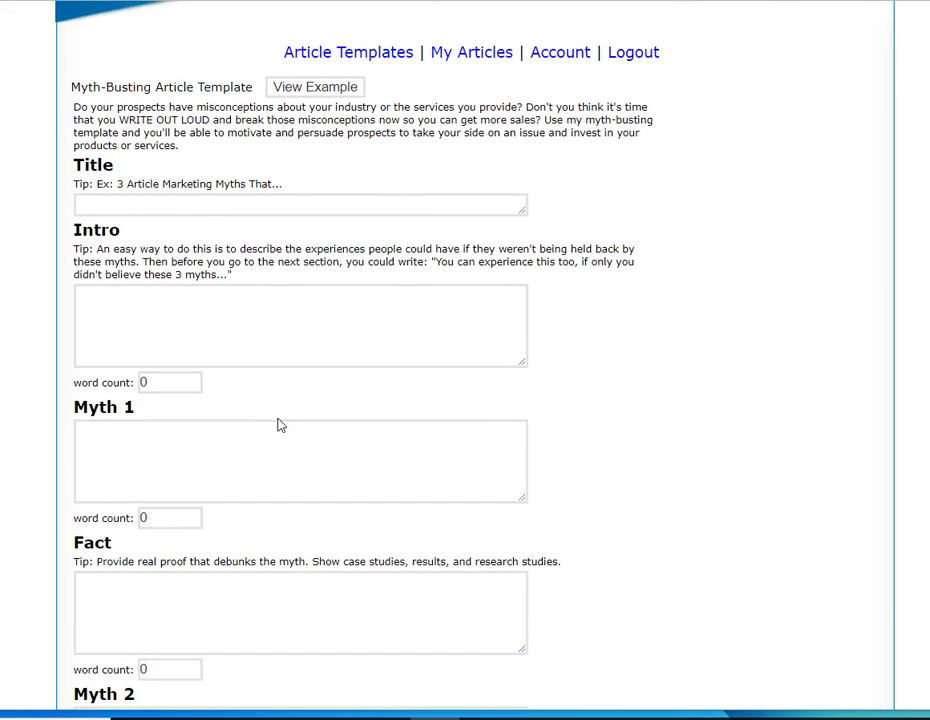
{"action": "scroll", "coordinate": [279, 425], "scroll_direction": "up", "scroll_amount": 2}
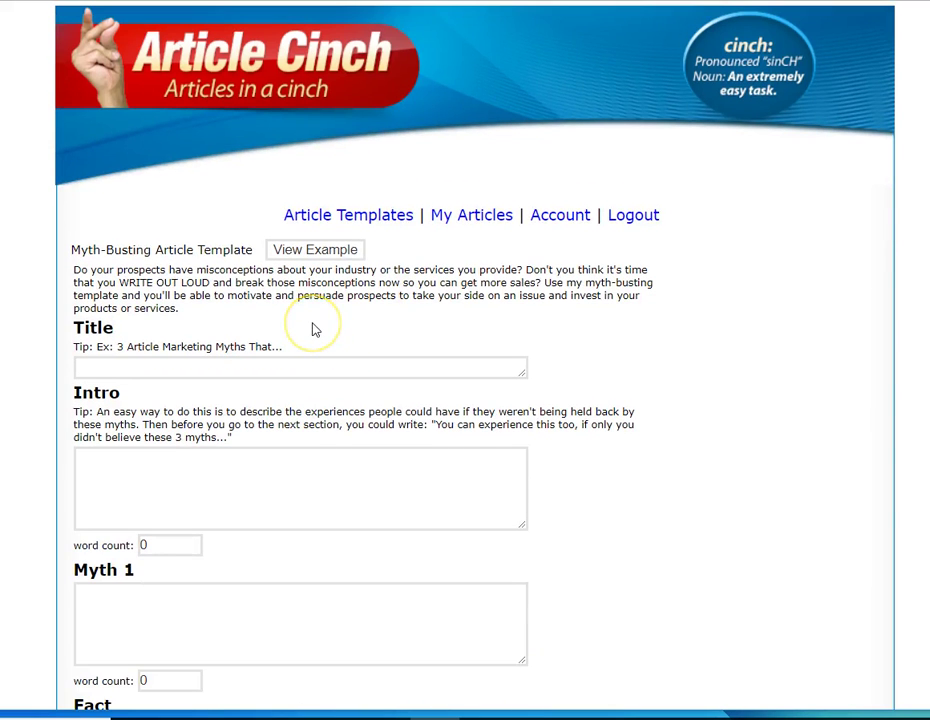
{"action": "scroll", "coordinate": [313, 330], "scroll_direction": "down", "scroll_amount": 2}
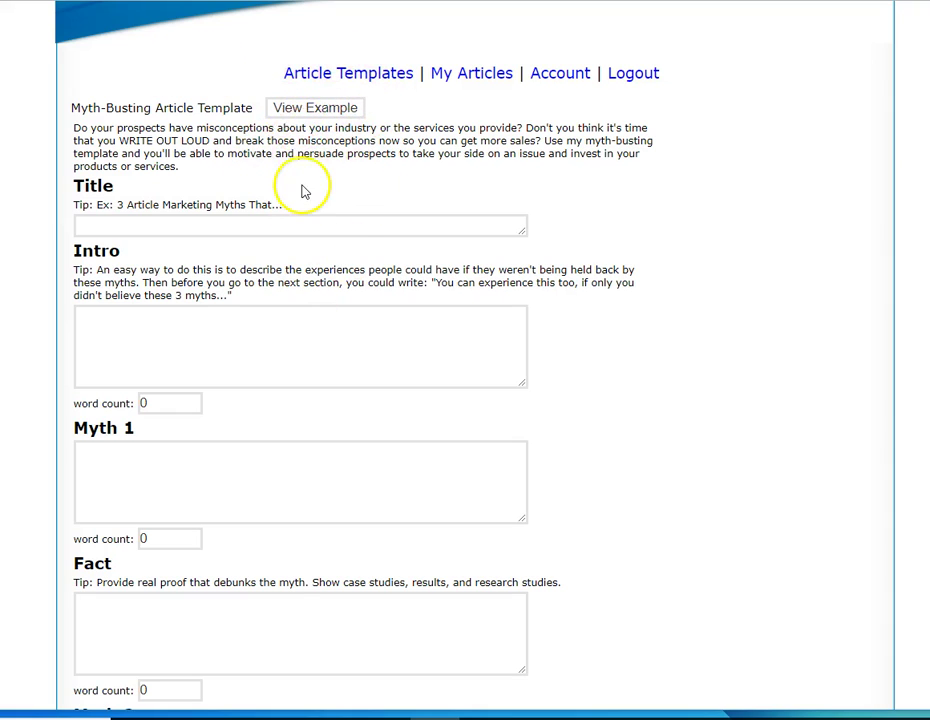
{"action": "scroll", "coordinate": [305, 191], "scroll_direction": "up", "scroll_amount": 2}
Load the example article into the form, with Myth 1 'Article Marketing Myth #1: Article Marketing is Dead'
{"action": "left_click", "coordinate": [310, 229]}
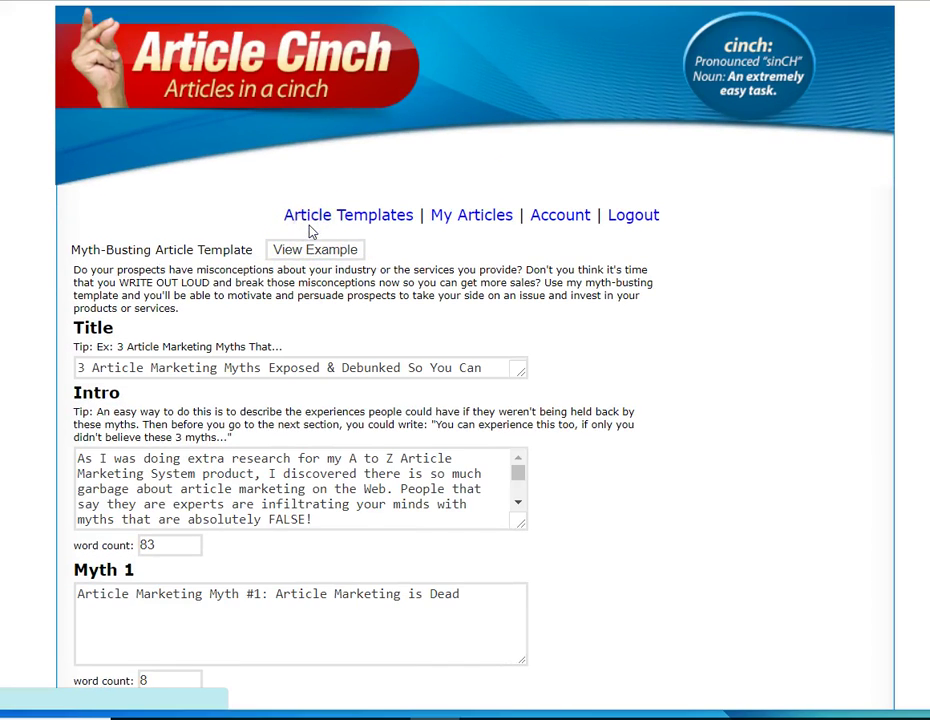
{"action": "scroll", "coordinate": [390, 395], "scroll_direction": "down", "scroll_amount": 2}
{"action": "scroll", "coordinate": [390, 395], "scroll_direction": "down", "scroll_amount": 3}
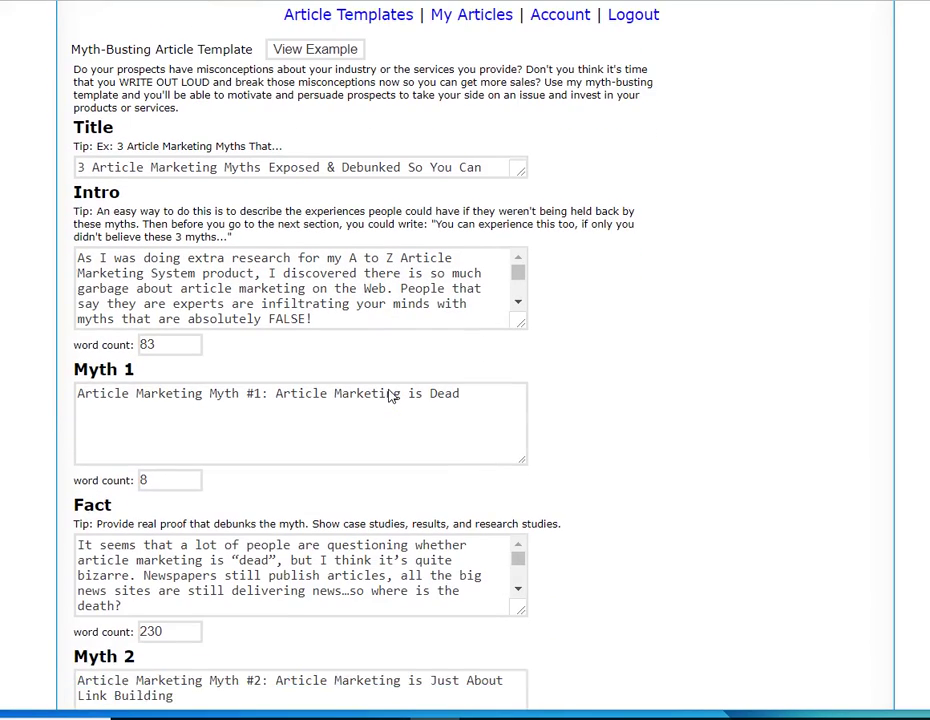
{"action": "scroll", "coordinate": [390, 389], "scroll_direction": "down", "scroll_amount": 2}
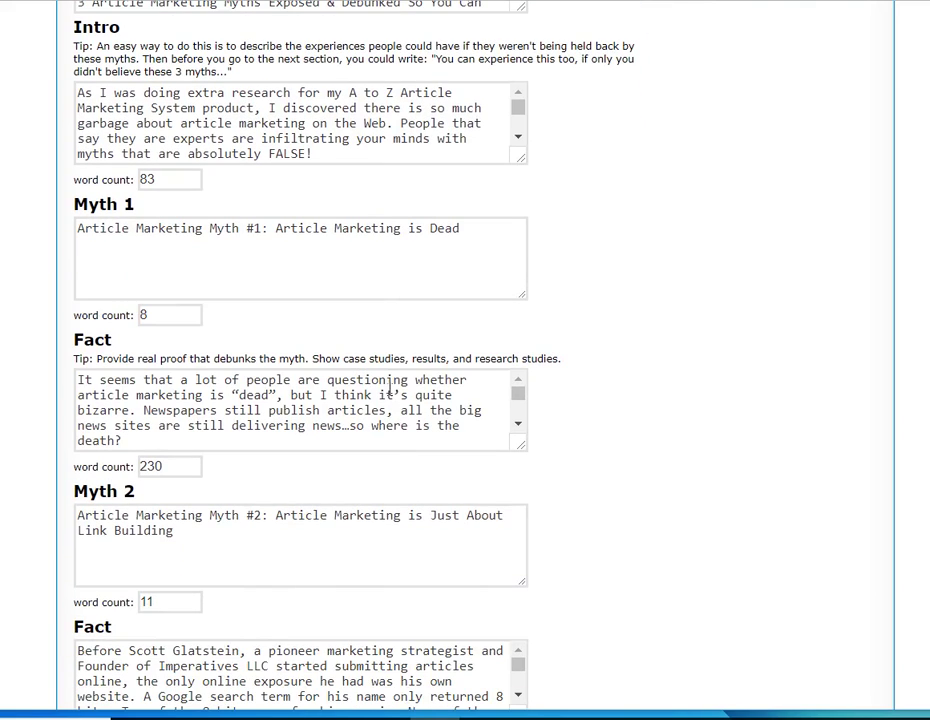
{"action": "scroll", "coordinate": [441, 447], "scroll_direction": "down", "scroll_amount": 2}
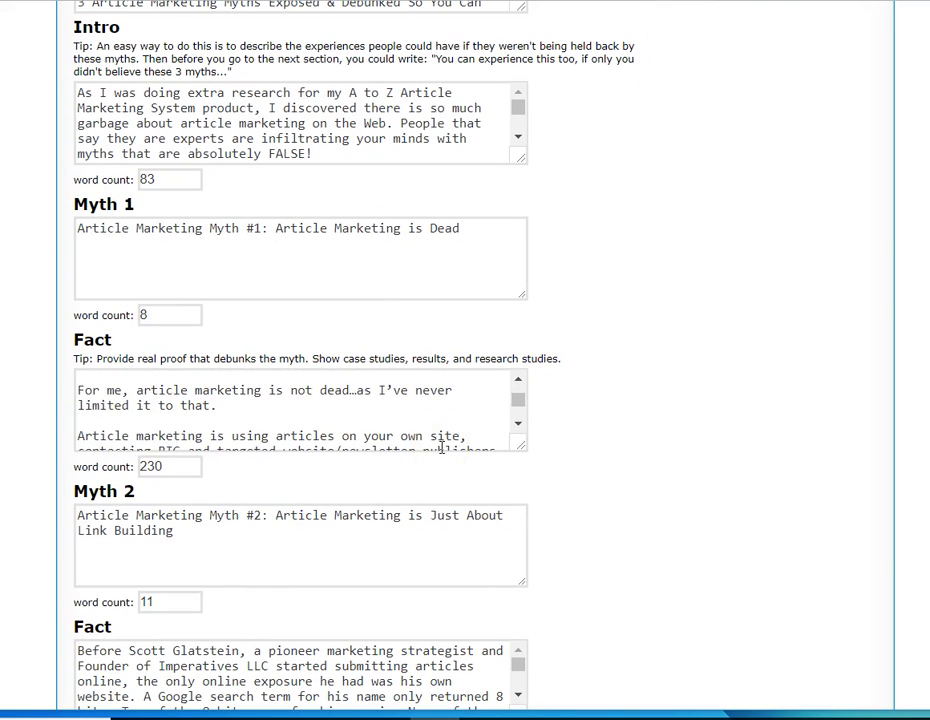
{"action": "scroll", "coordinate": [441, 447], "scroll_direction": "down", "scroll_amount": 5}
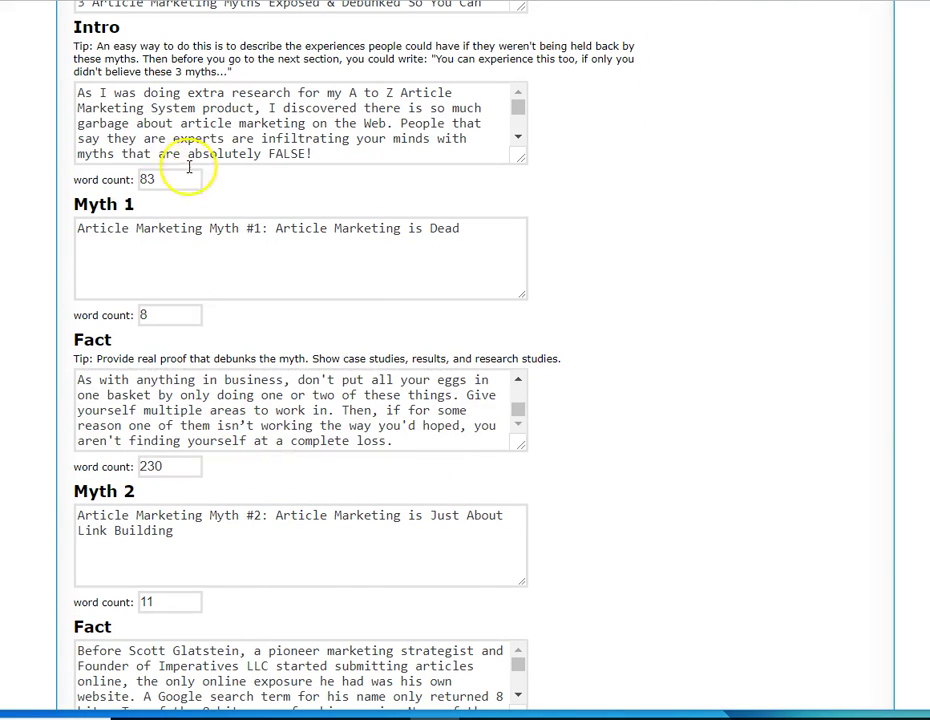
{"action": "scroll", "coordinate": [250, 140], "scroll_direction": "up", "scroll_amount": 2}
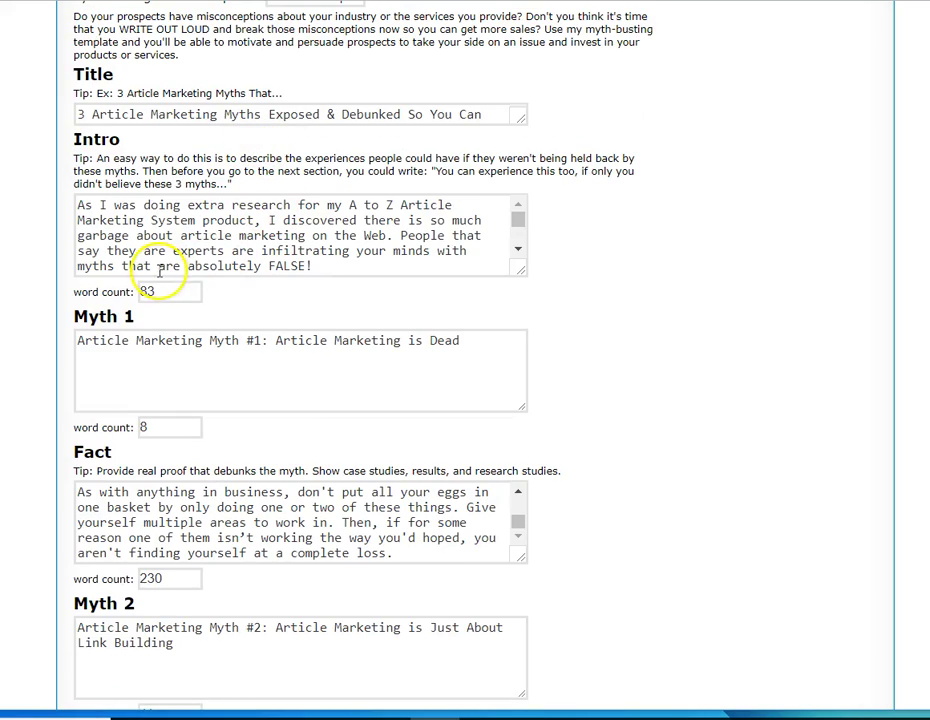
{"action": "scroll", "coordinate": [276, 349], "scroll_direction": "down", "scroll_amount": 12}
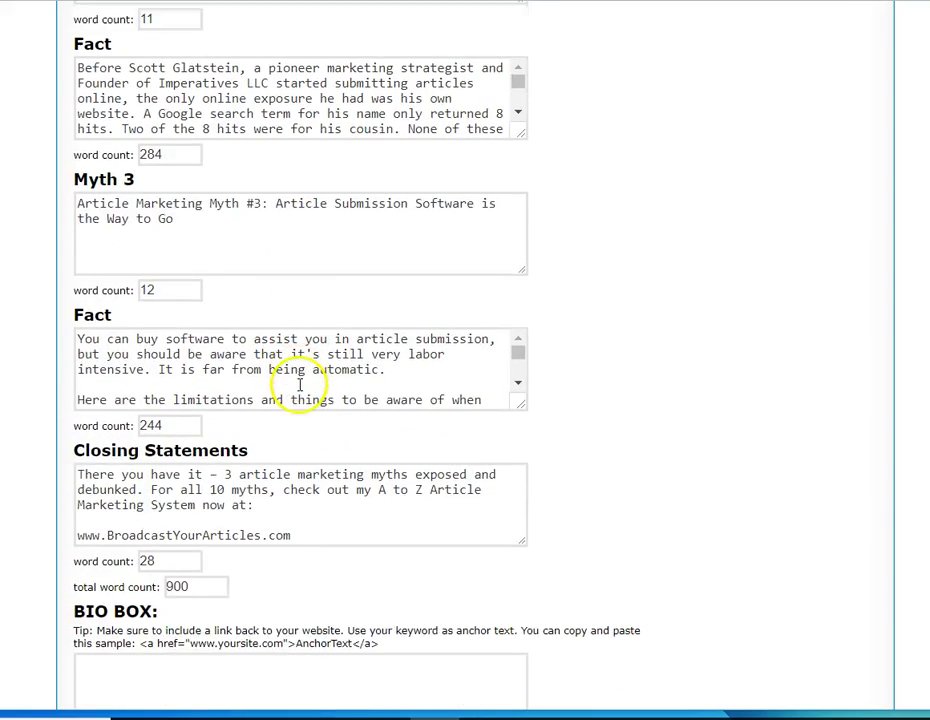
{"action": "scroll", "coordinate": [297, 386], "scroll_direction": "down", "scroll_amount": 4}
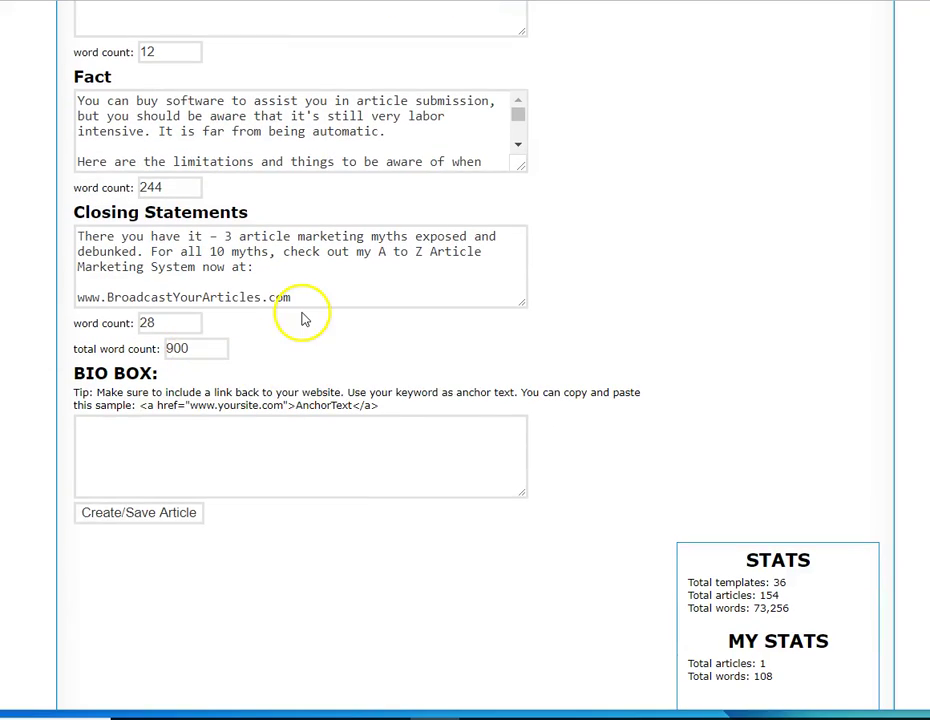
{"action": "scroll", "coordinate": [305, 318], "scroll_direction": "up", "scroll_amount": 2}
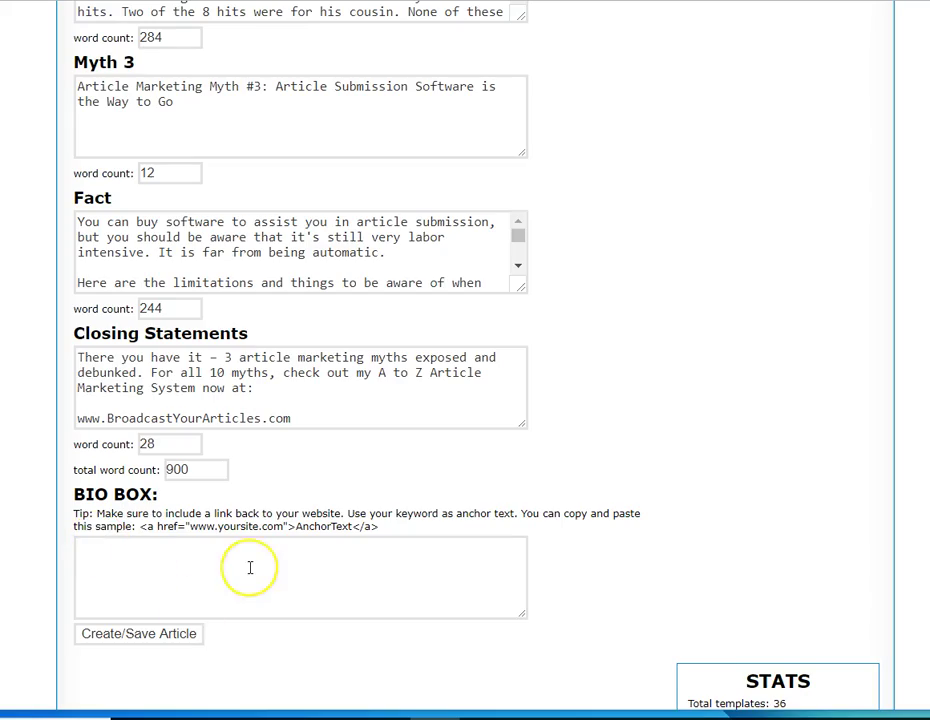
{"action": "scroll", "coordinate": [250, 567], "scroll_direction": "up", "scroll_amount": 12}
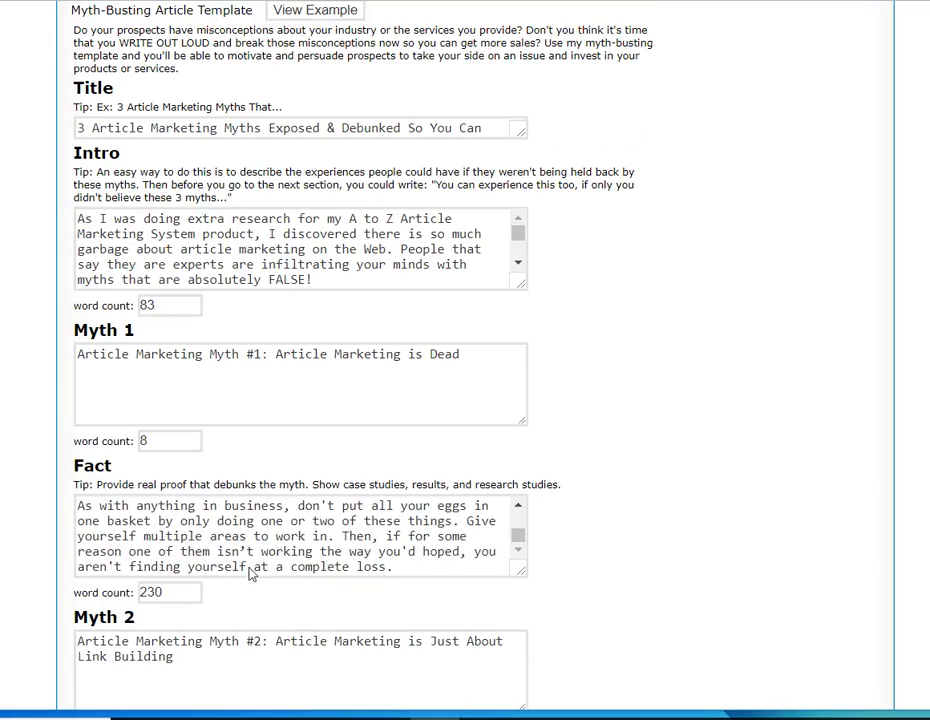
{"action": "scroll", "coordinate": [250, 572], "scroll_direction": "up", "scroll_amount": 10}
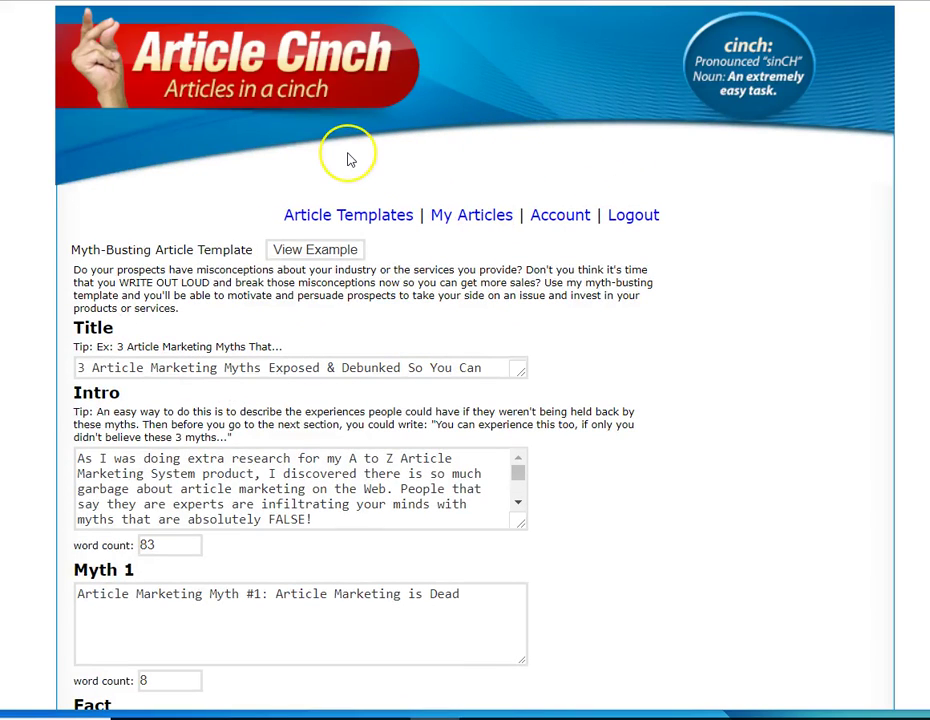
{"action": "left_click", "coordinate": [216, 172]}
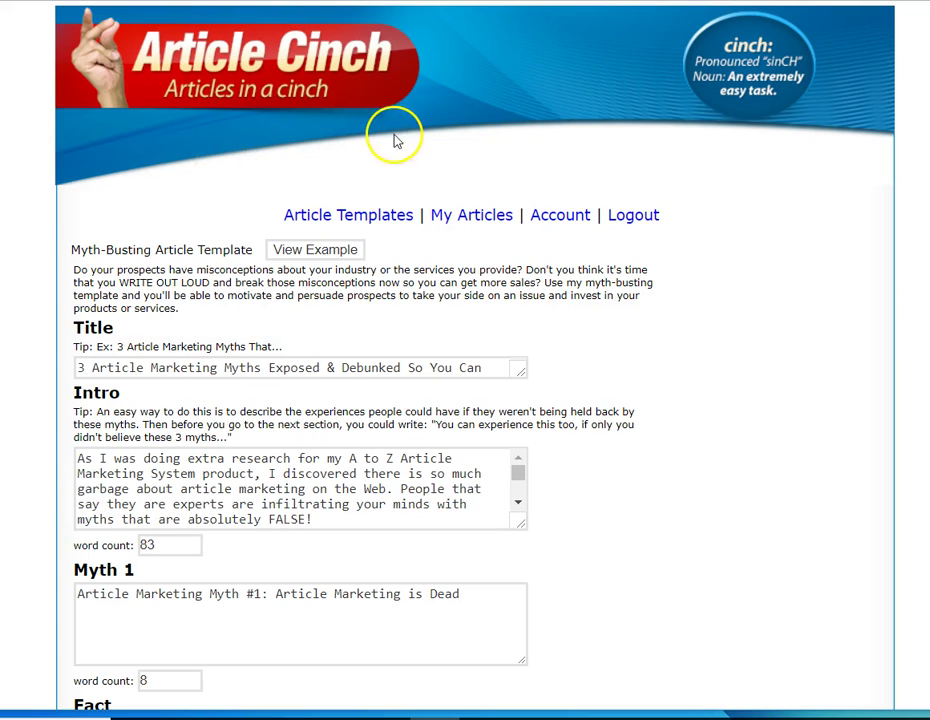
{"action": "scroll", "coordinate": [763, 238], "scroll_direction": "down", "scroll_amount": 5}
{"action": "scroll", "coordinate": [763, 238], "scroll_direction": "down", "scroll_amount": 3}
{"action": "scroll", "coordinate": [763, 238], "scroll_direction": "up", "scroll_amount": 8}
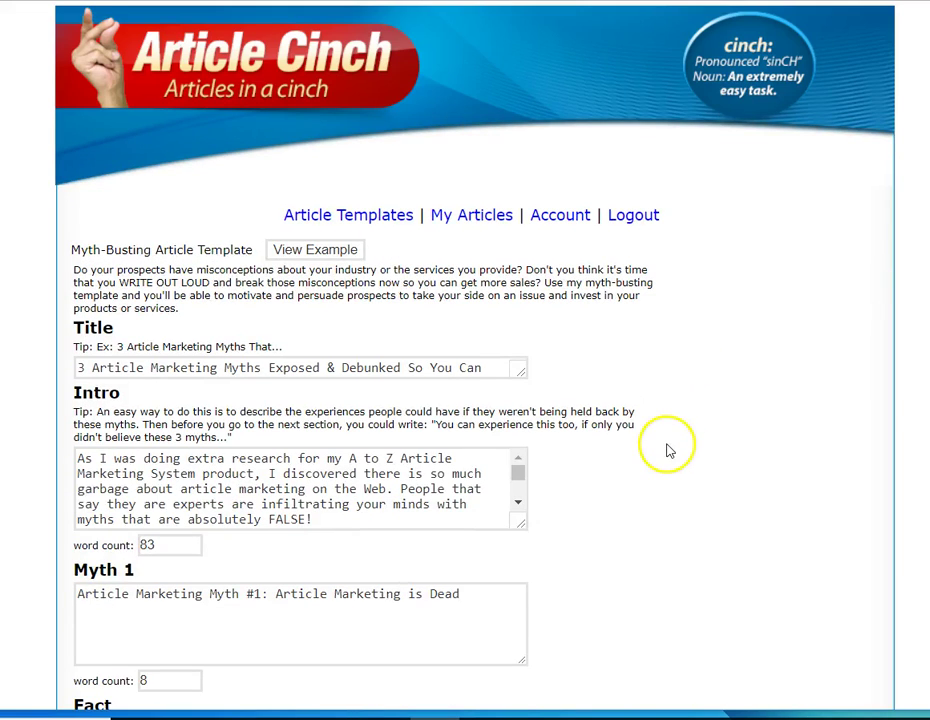
{"action": "scroll", "coordinate": [620, 435], "scroll_direction": "down", "scroll_amount": 1}
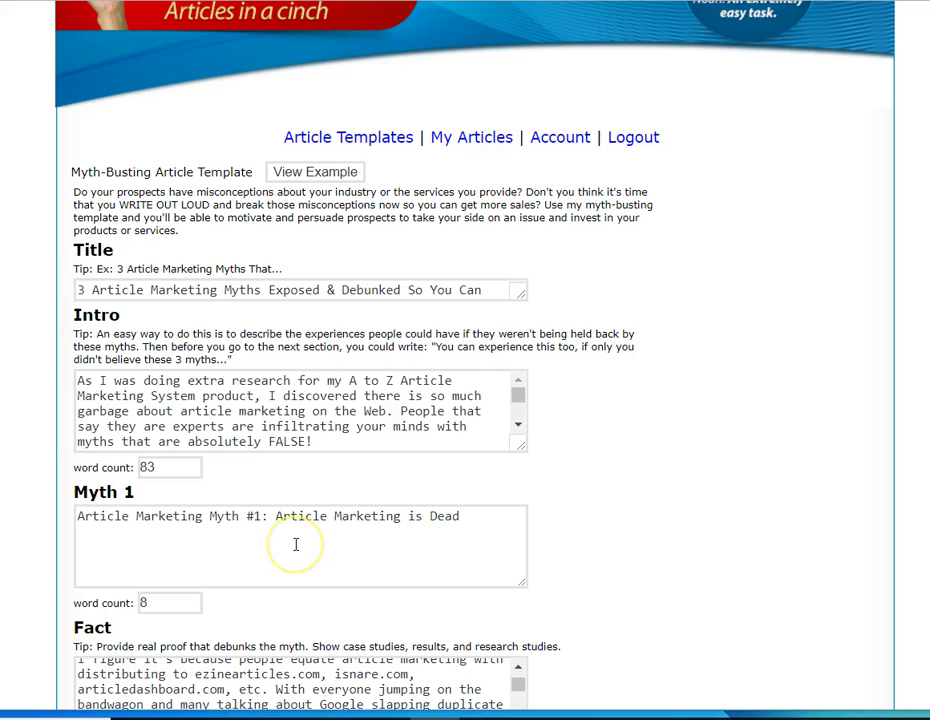
{"action": "scroll", "coordinate": [296, 544], "scroll_direction": "down", "scroll_amount": 3}
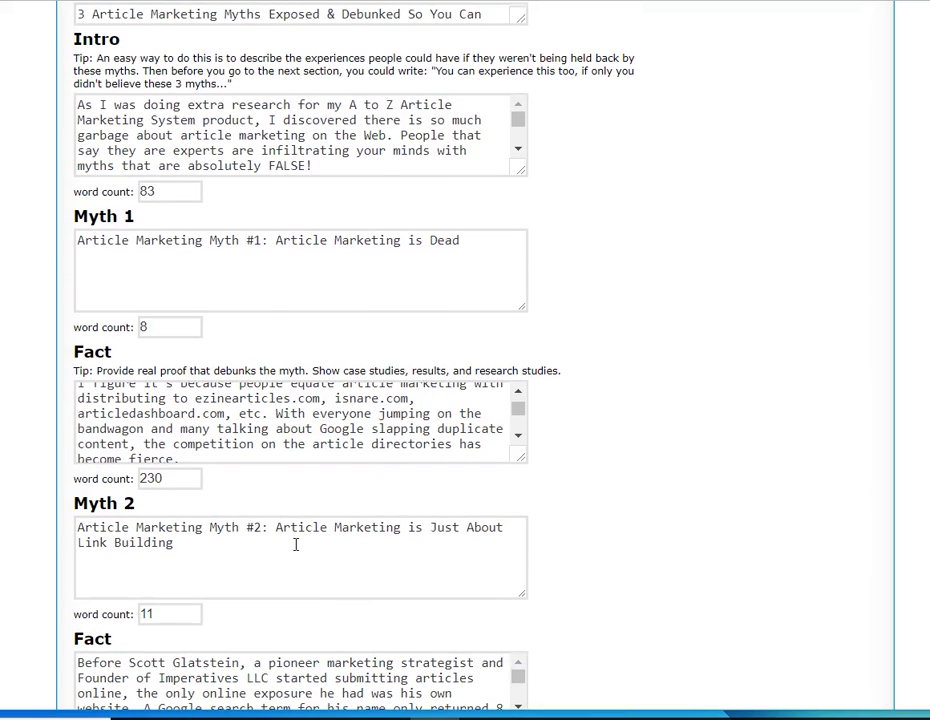
{"action": "scroll", "coordinate": [523, 328], "scroll_direction": "up", "scroll_amount": 4}
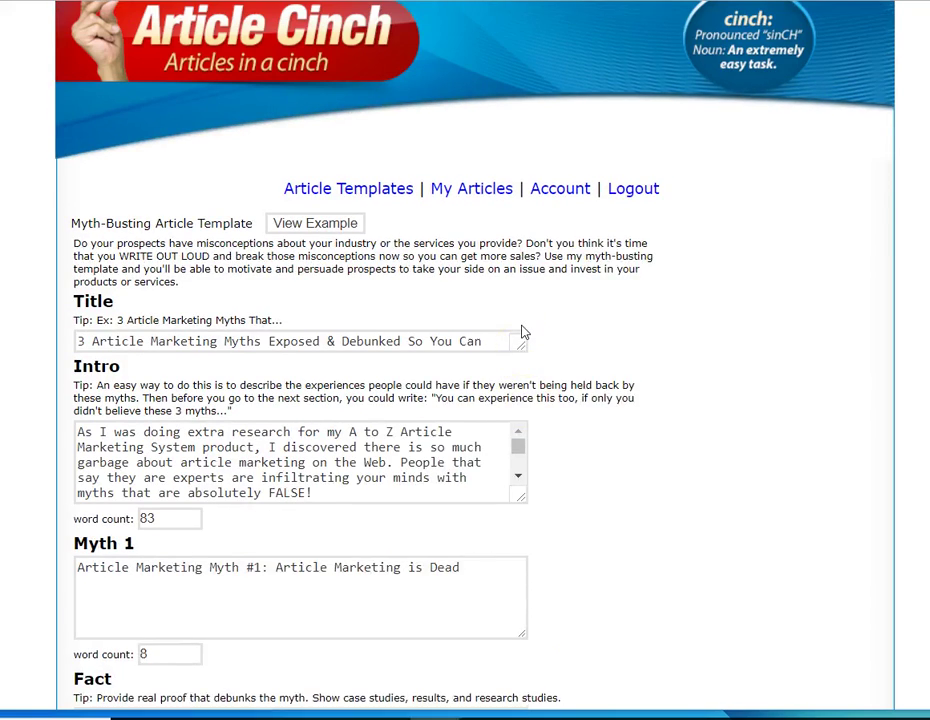
{"action": "scroll", "coordinate": [588, 323], "scroll_direction": "down", "scroll_amount": 1}
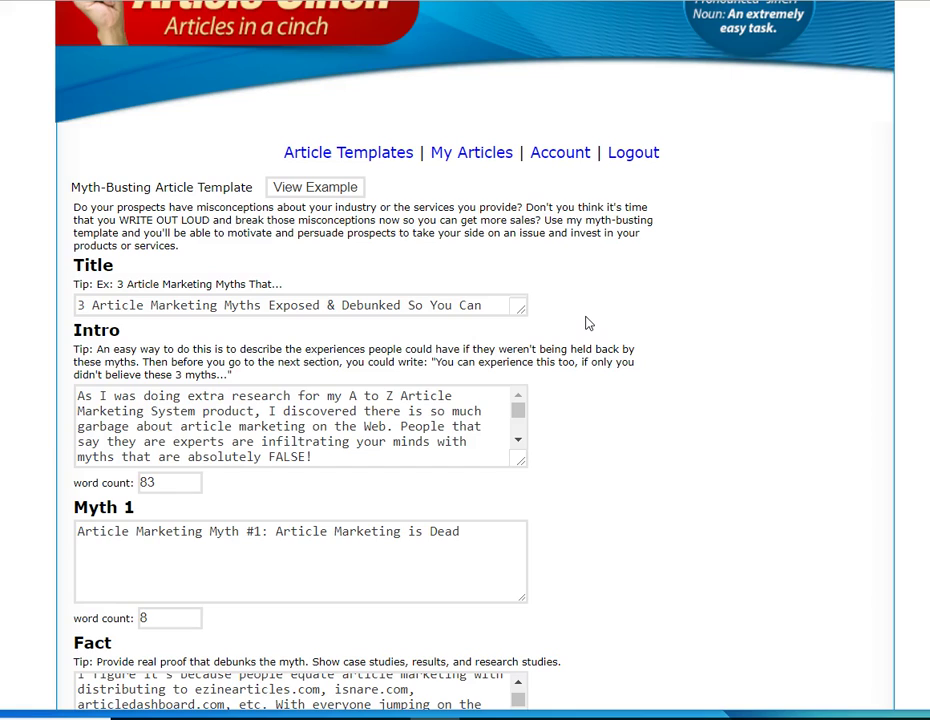
{"action": "left_click", "coordinate": [694, 347]}
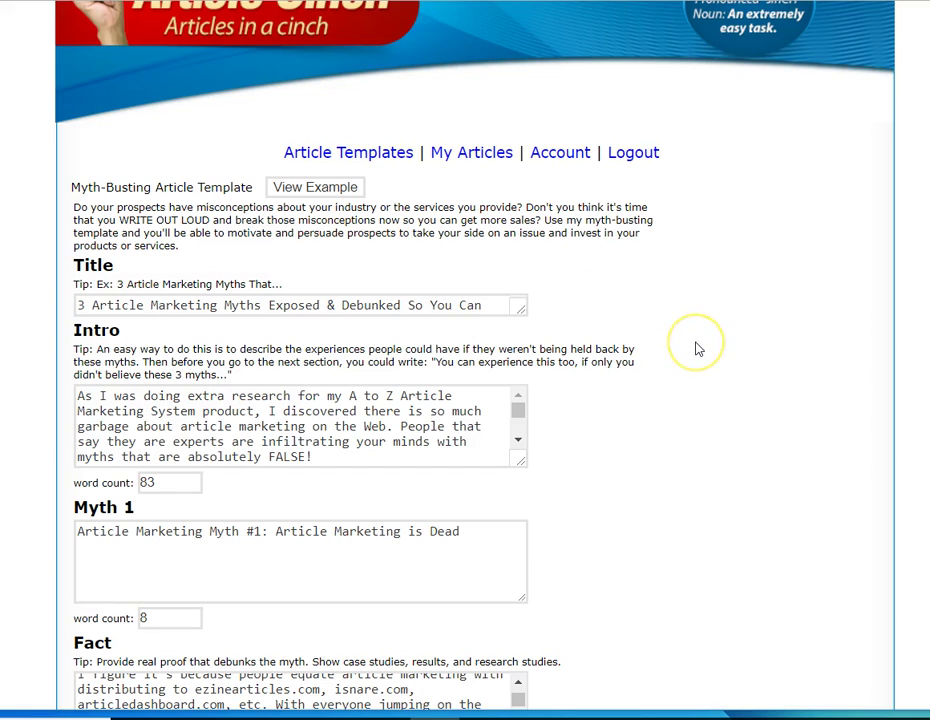